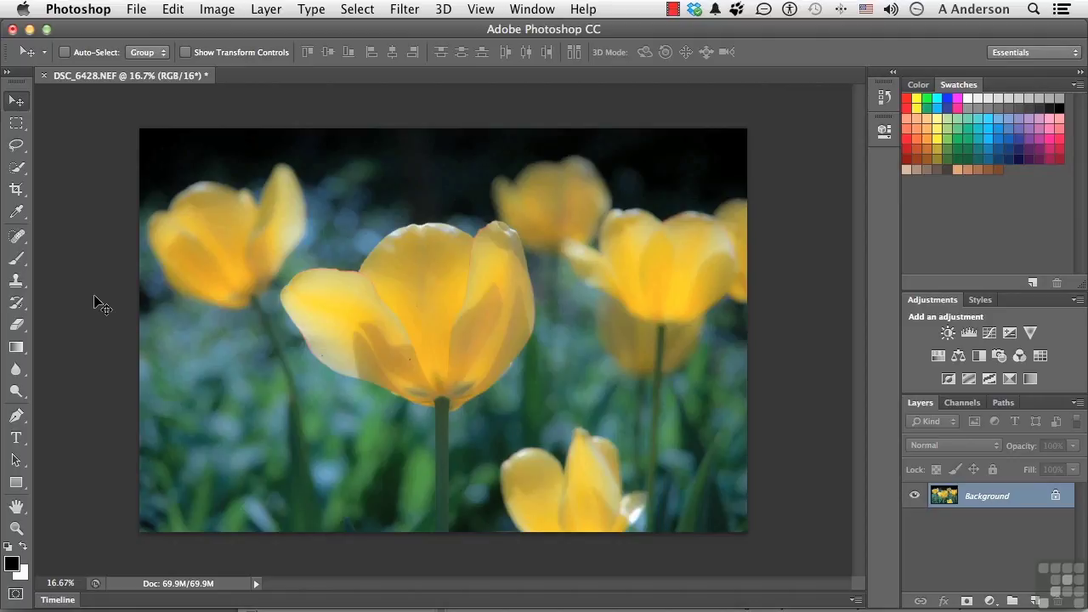
pyautogui.click(415, 12)
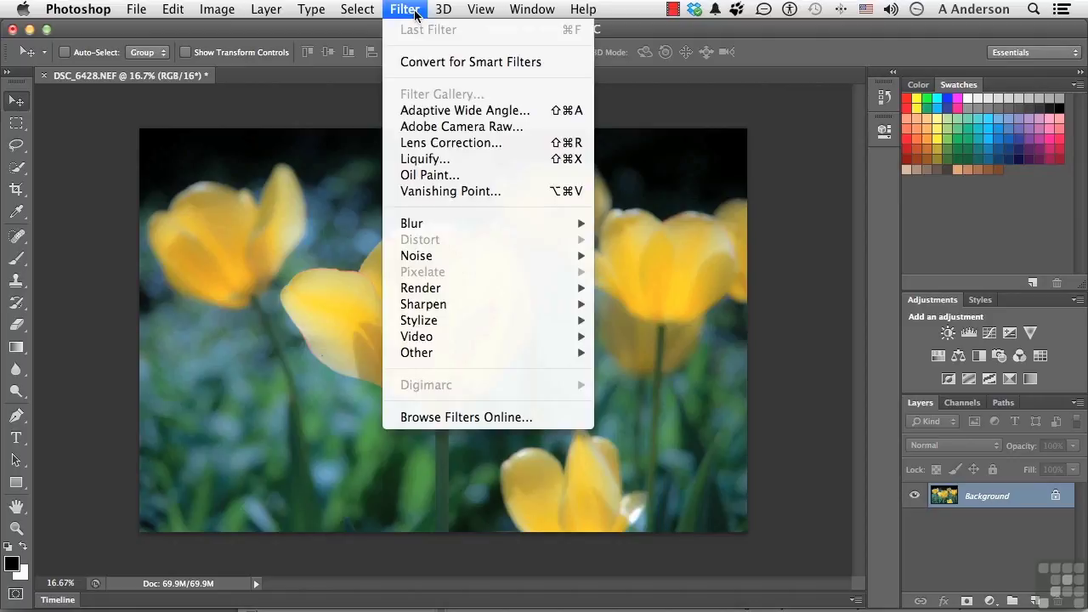
pyautogui.moveTo(364, 8)
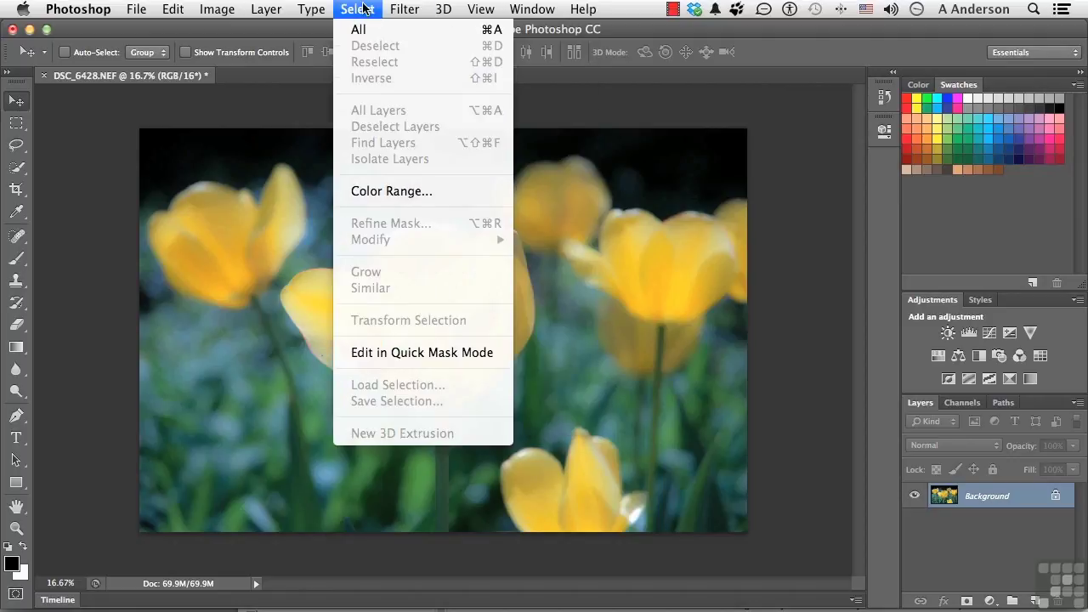
pyautogui.moveTo(313, 8)
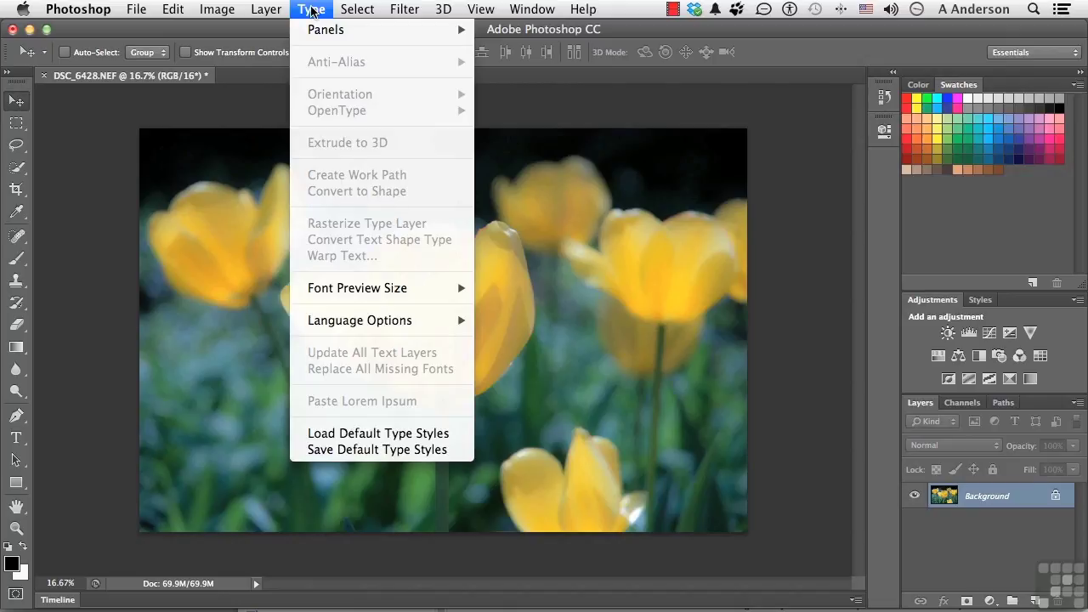
pyautogui.moveTo(274, 10)
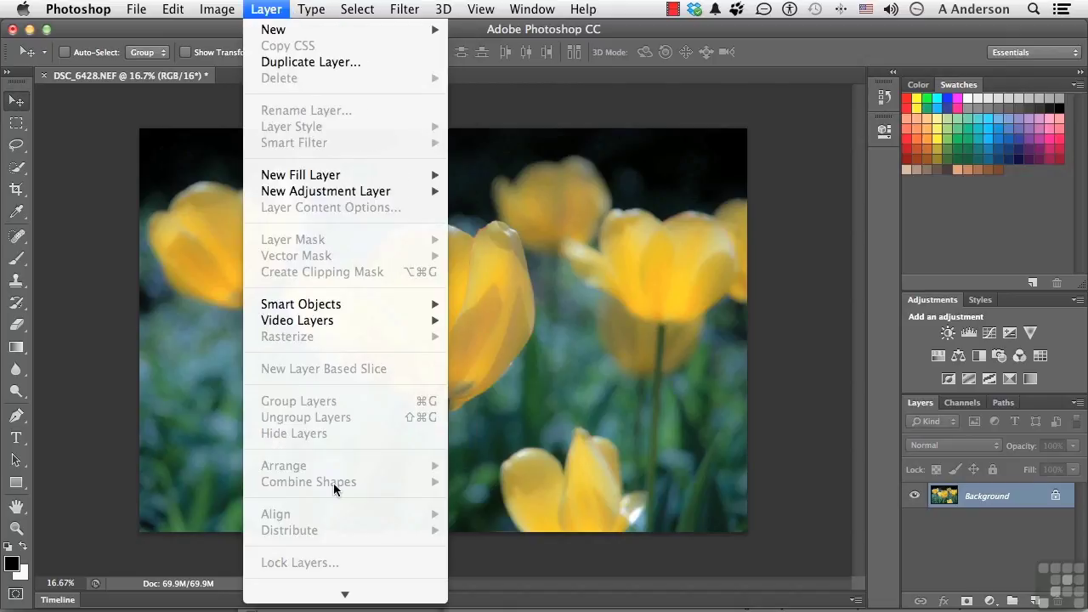
pyautogui.moveTo(334, 600)
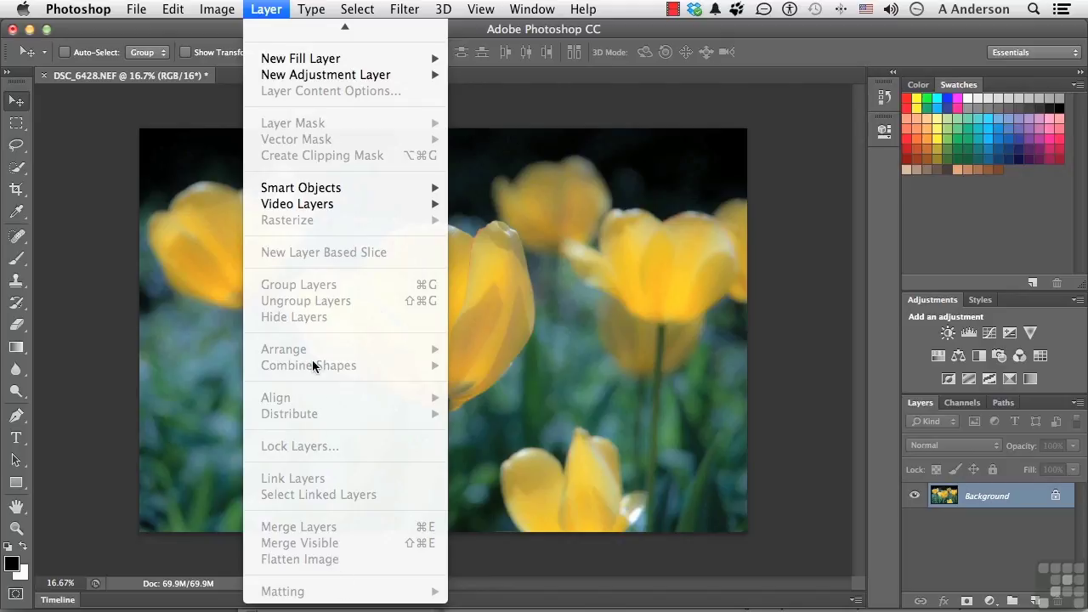
pyautogui.click(147, 249)
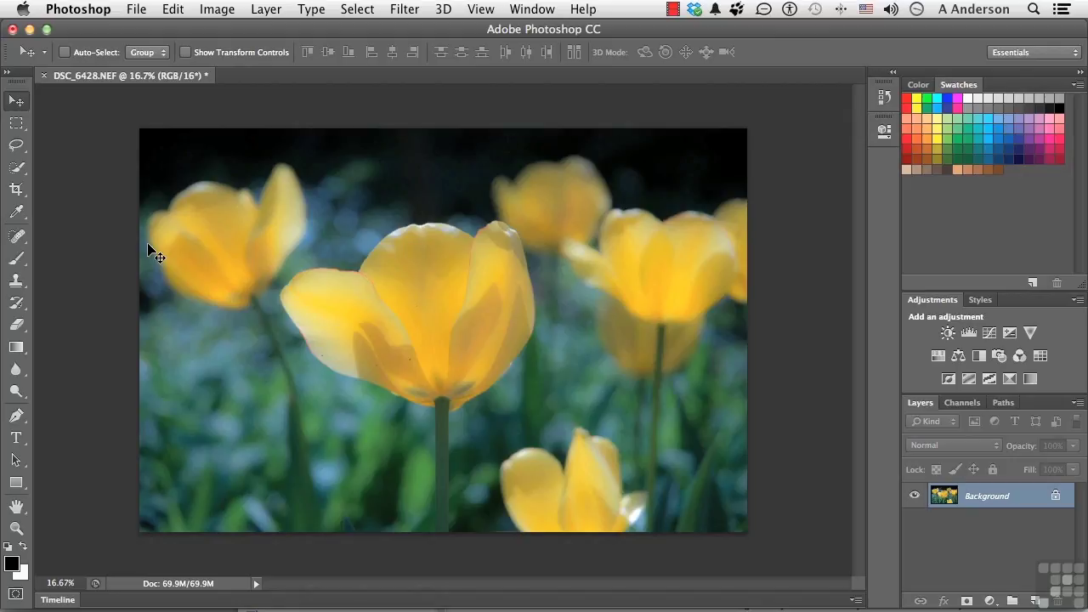
# Open the menu customization settings, keep them on Application Menus, and look through the Edit menu's commands.
pyautogui.click(173, 10)
pyautogui.moveTo(220, 591)
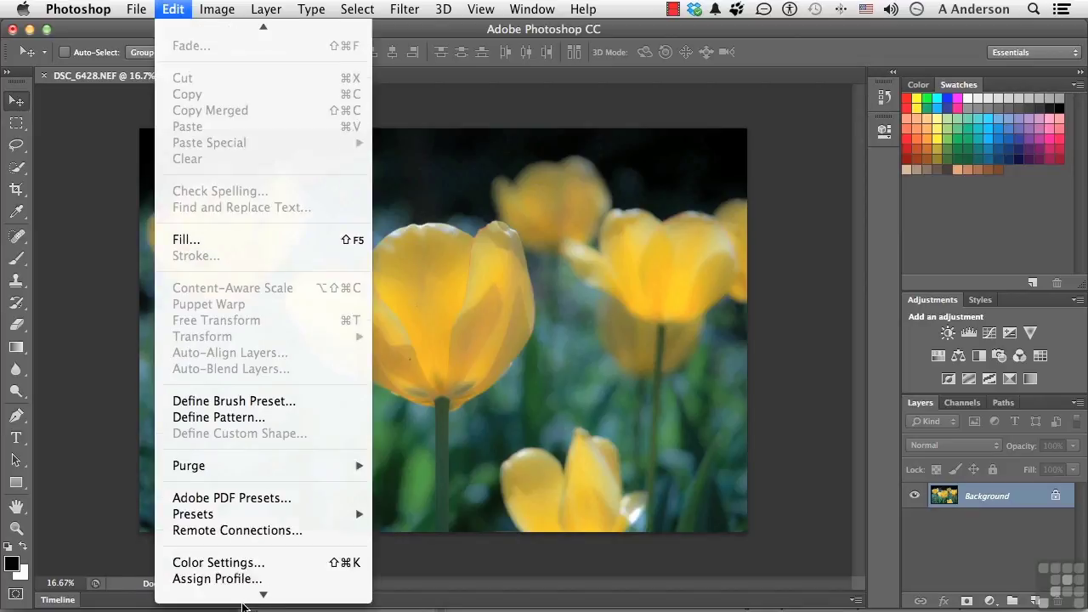
pyautogui.click(217, 566)
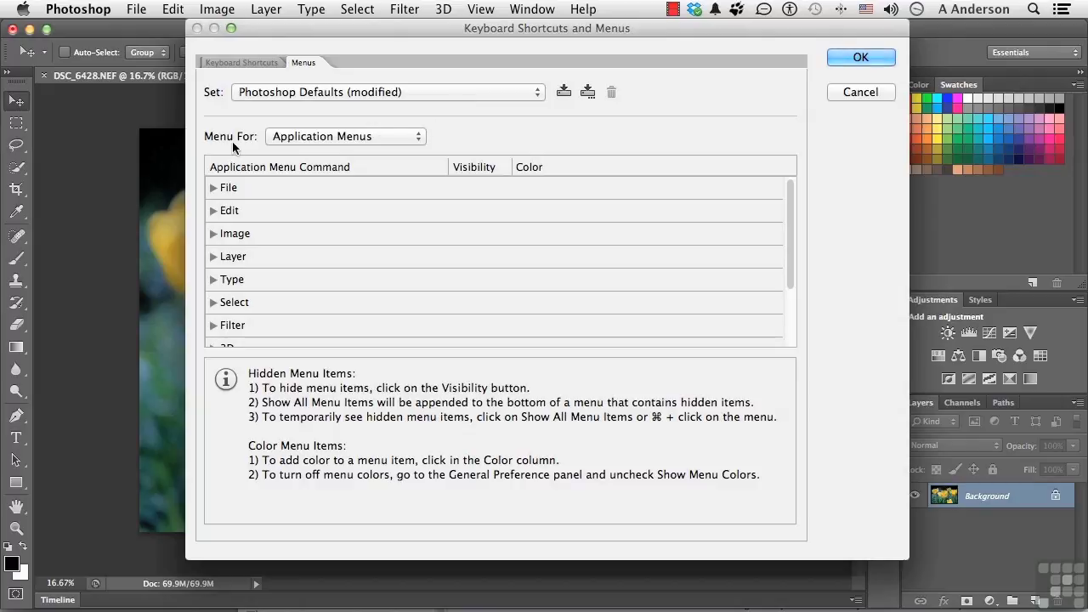
pyautogui.click(289, 138)
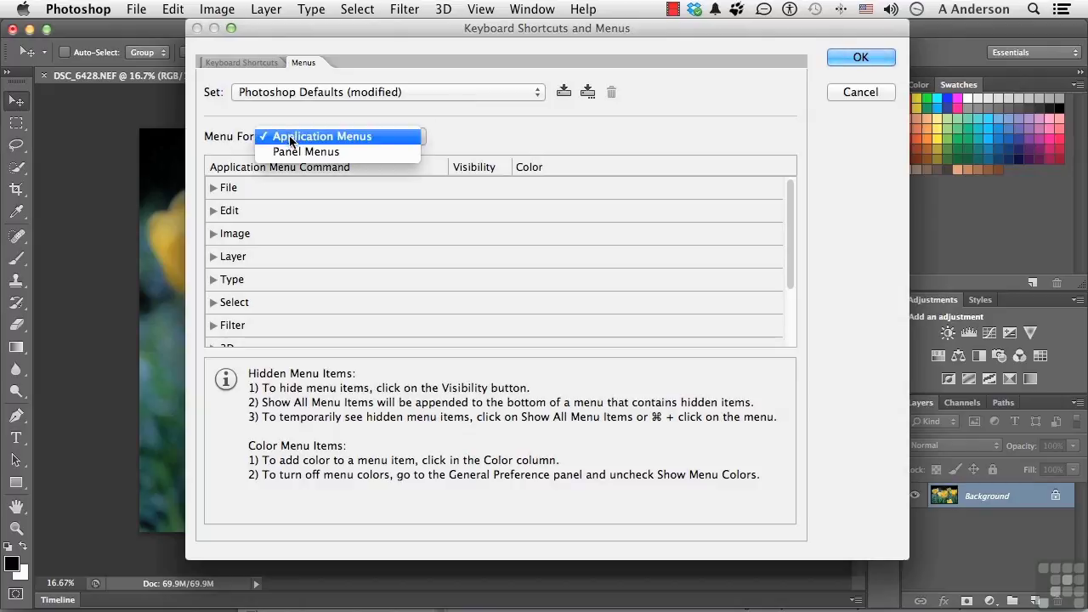
pyautogui.click(356, 137)
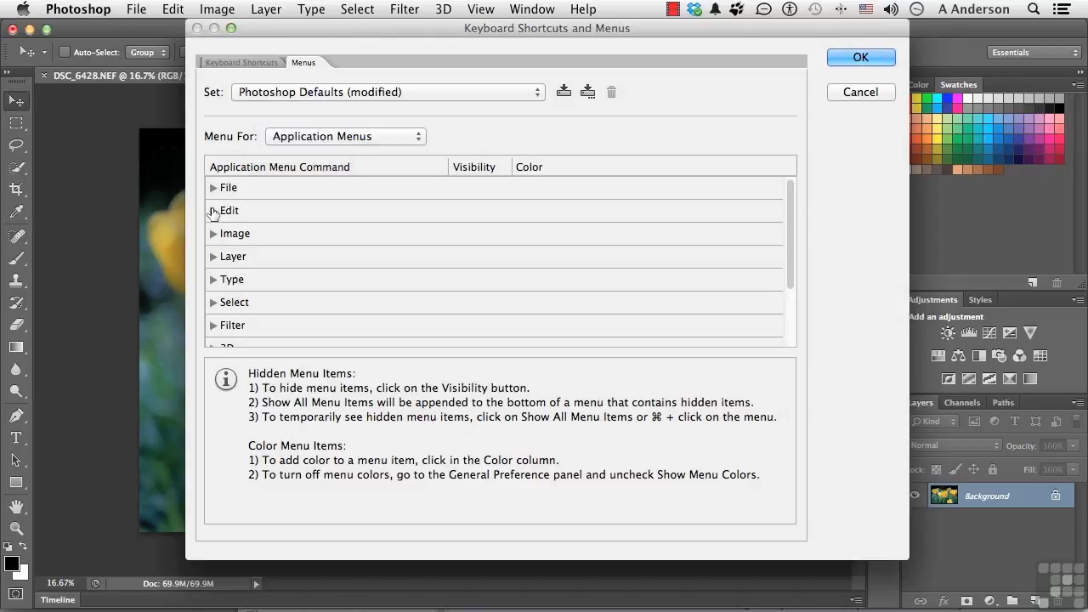
pyautogui.click(214, 211)
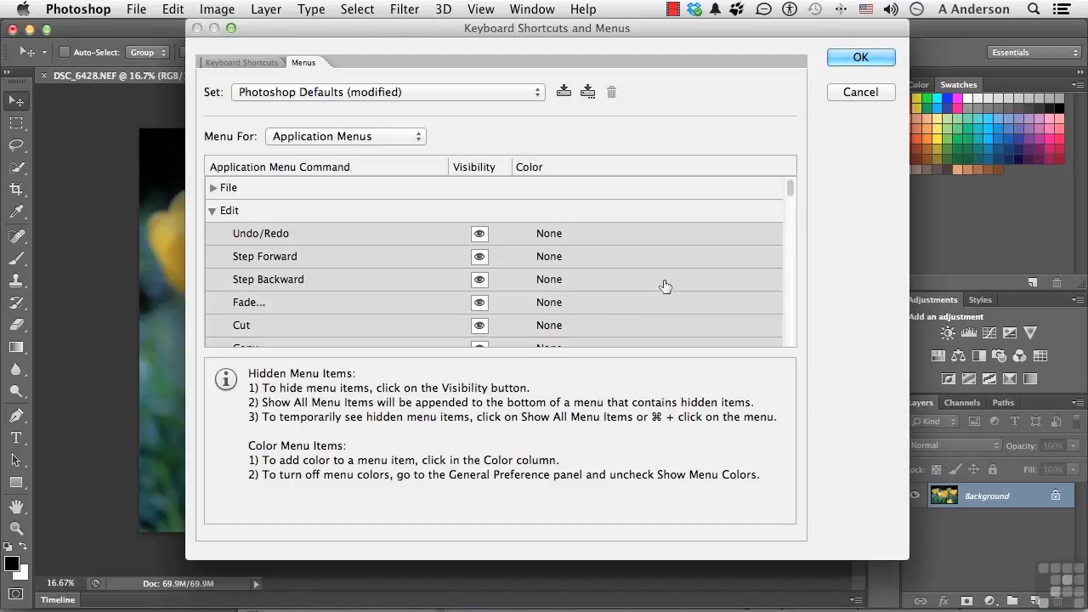
pyautogui.scroll(-5, 662, 285)
pyautogui.scroll(-3, 666, 286)
pyautogui.scroll(4, 666, 285)
pyautogui.scroll(4, 666, 286)
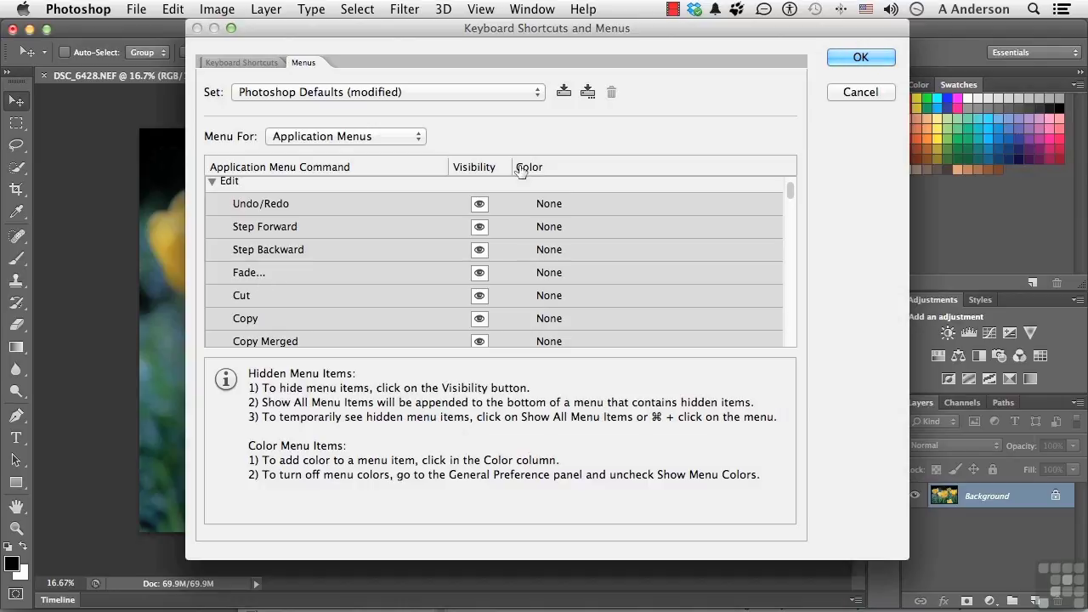
# Assign the color Red to the Edit menu's Fade command and apply the menu settings.
pyautogui.click(551, 273)
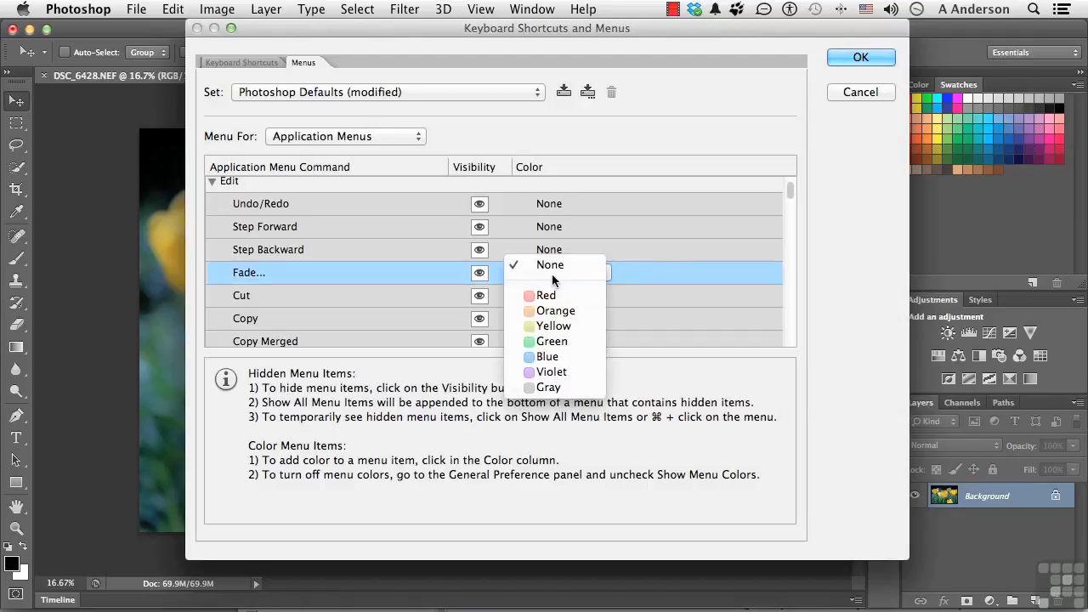
pyautogui.click(545, 297)
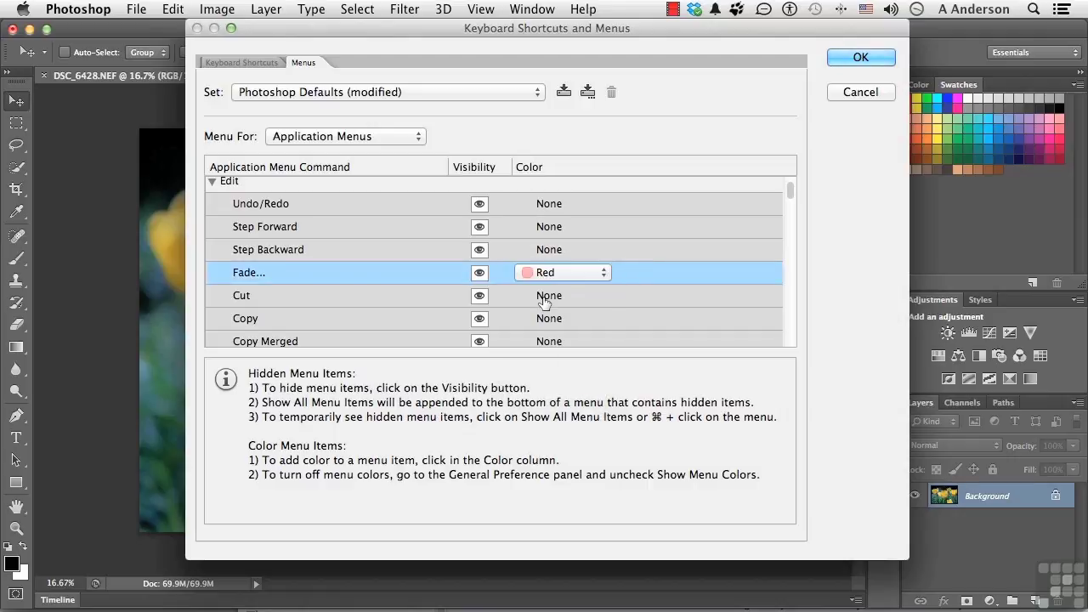
pyautogui.click(858, 58)
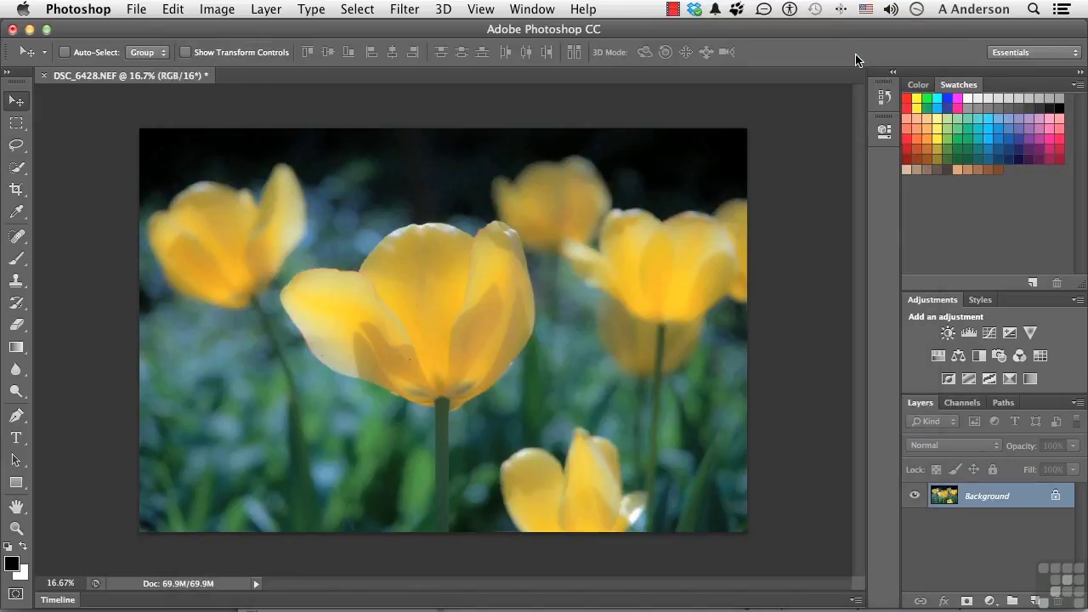
# Reset the Fade command's color to None in the menu customization, hide the command from the Edit menu, and apply.
pyautogui.click(174, 9)
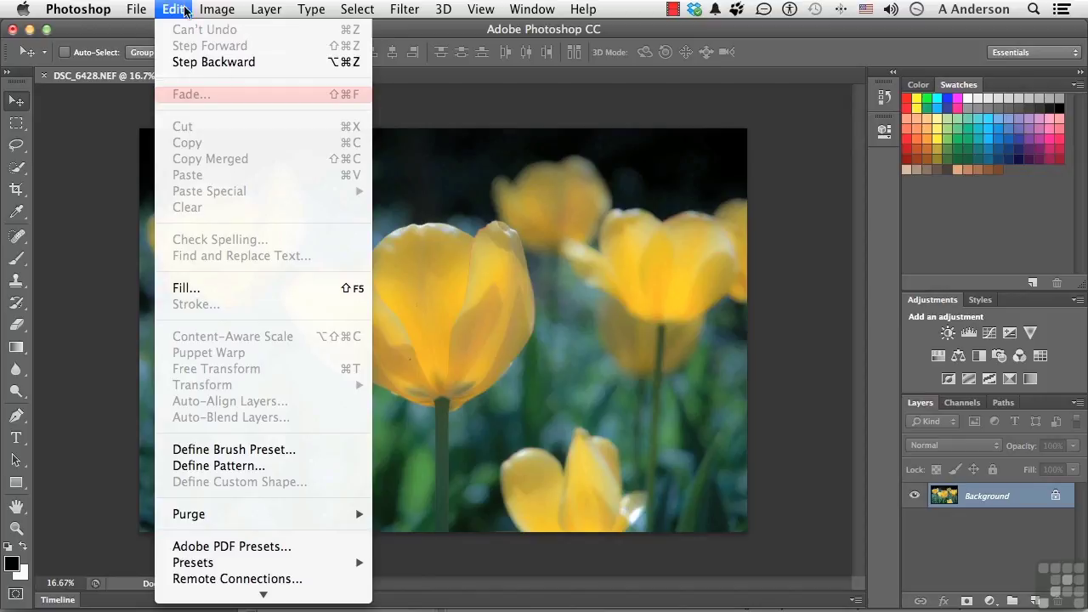
pyautogui.moveTo(259, 595)
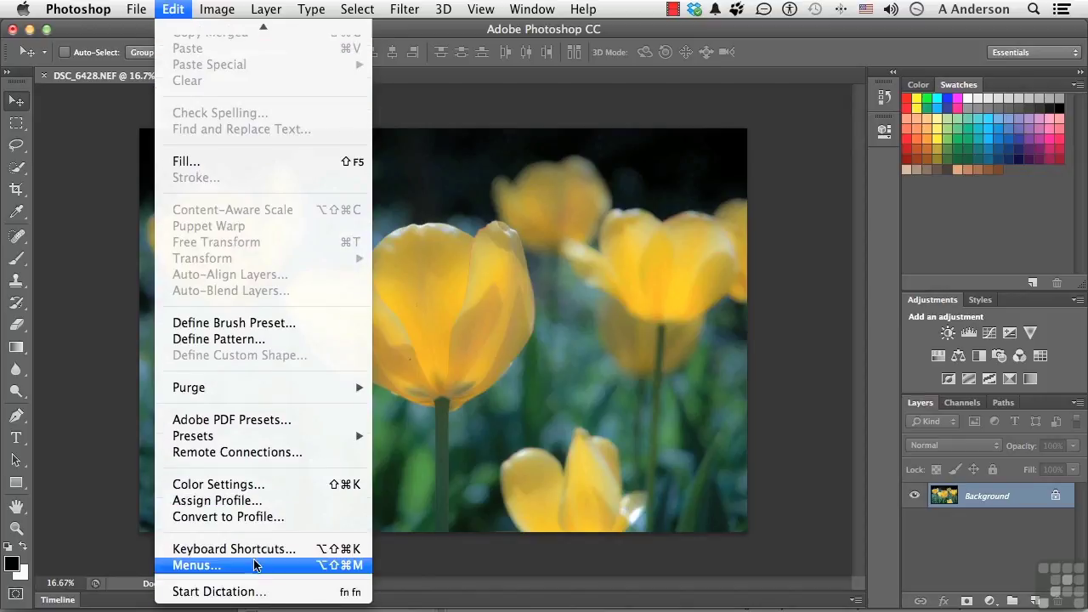
pyautogui.click(256, 565)
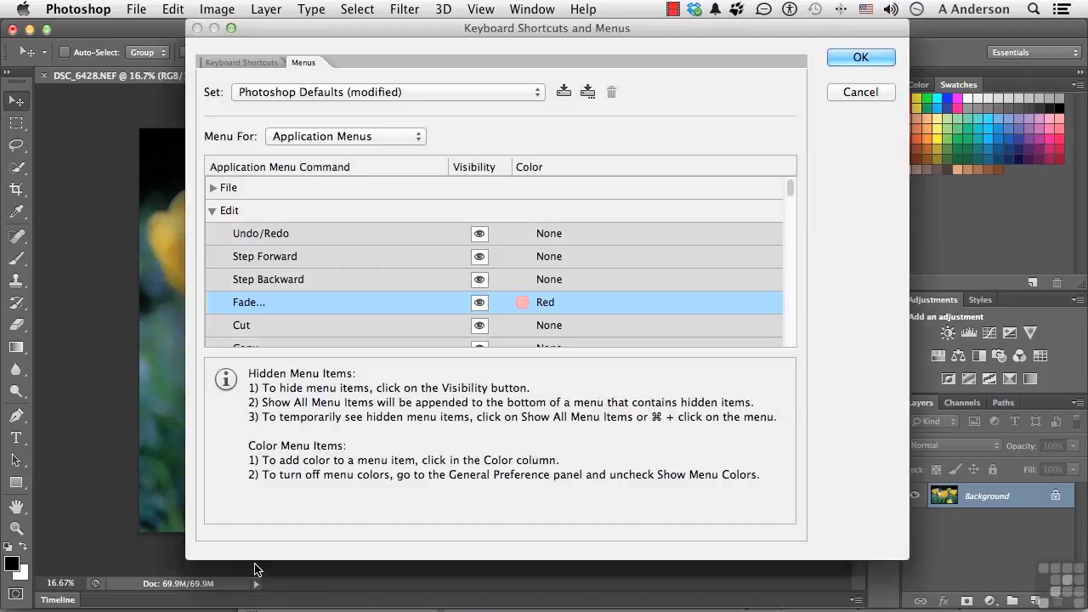
pyautogui.click(553, 304)
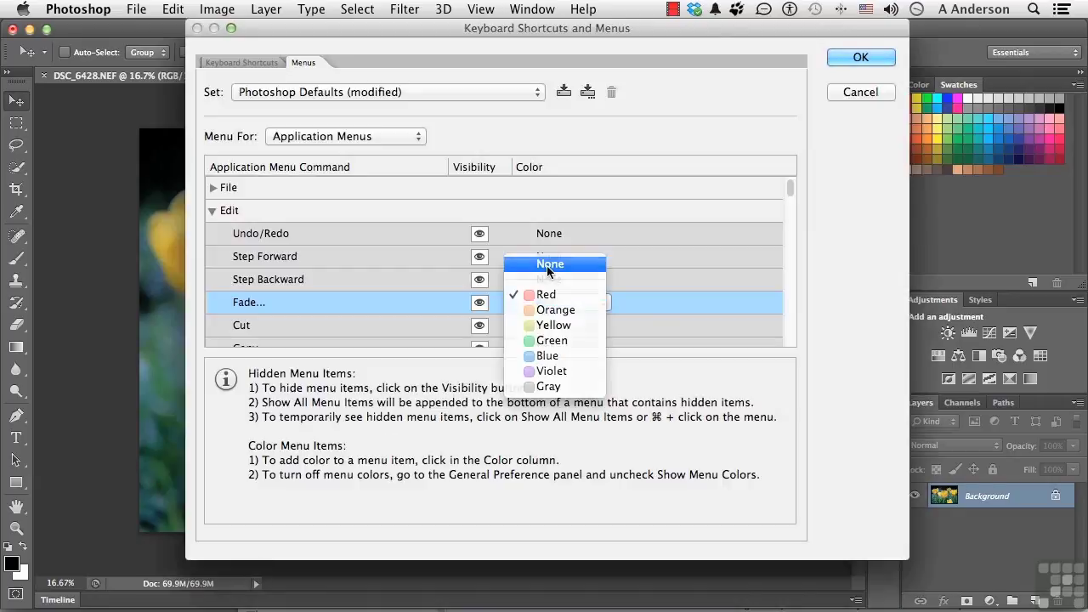
pyautogui.click(547, 266)
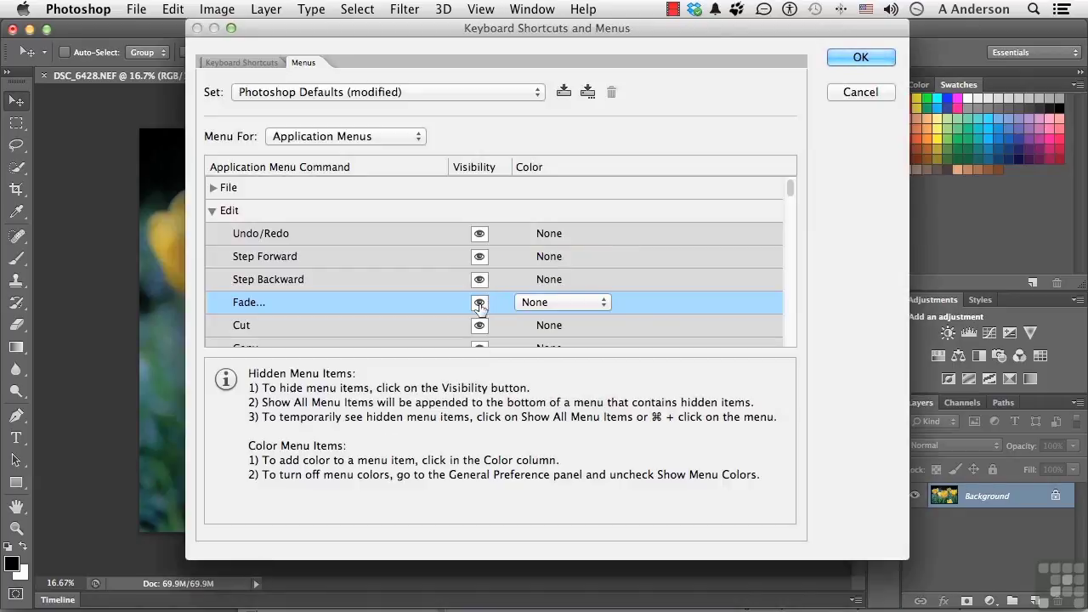
pyautogui.click(480, 304)
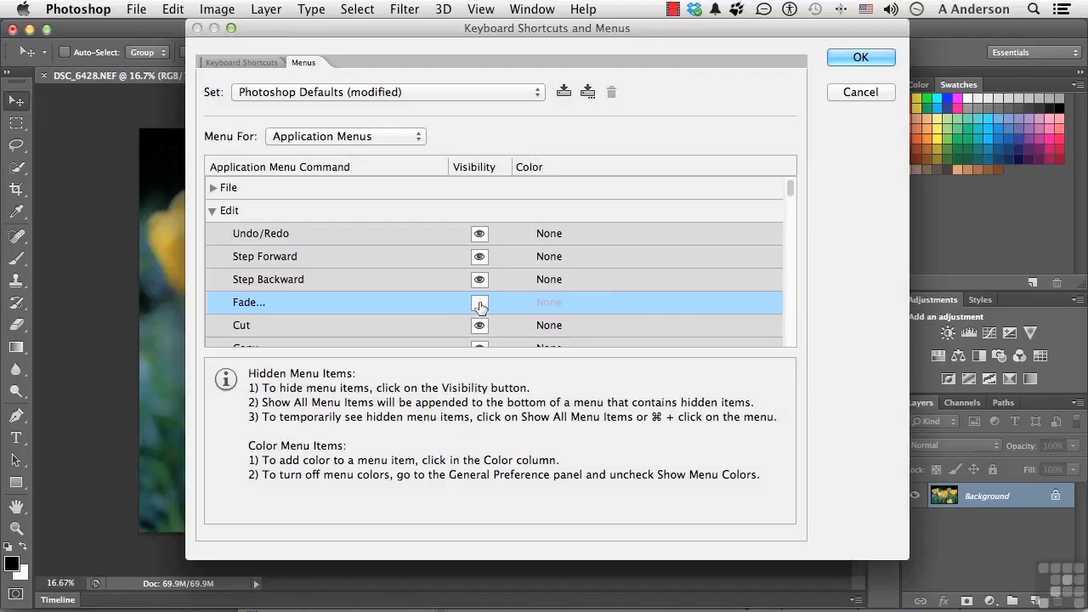
pyautogui.click(850, 59)
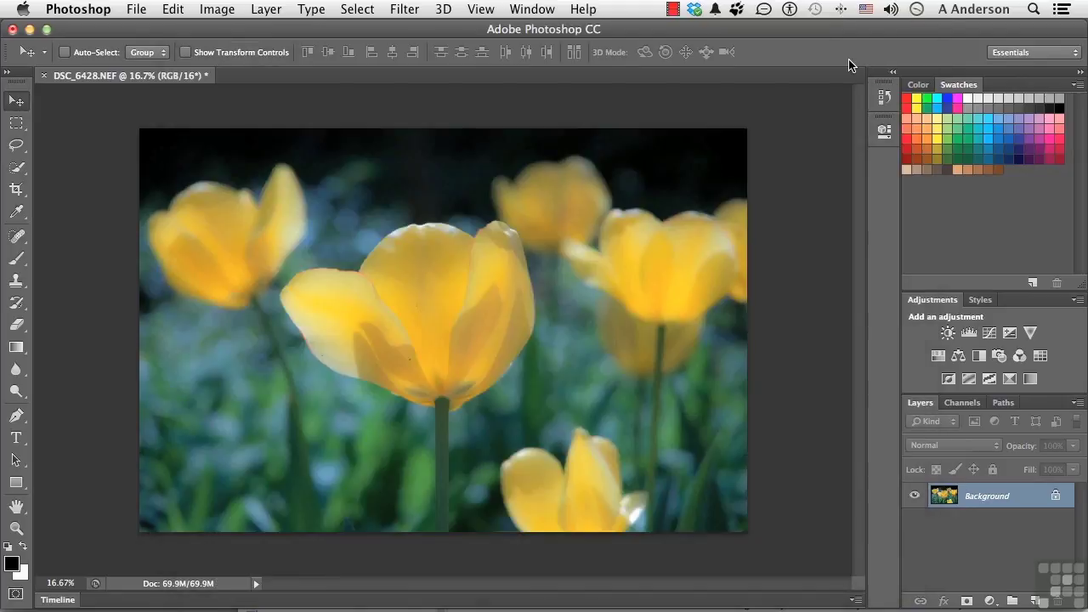
# Check the Edit menu, reopen the menu customization, and turn the Fade command's visibility back on.
pyautogui.click(168, 7)
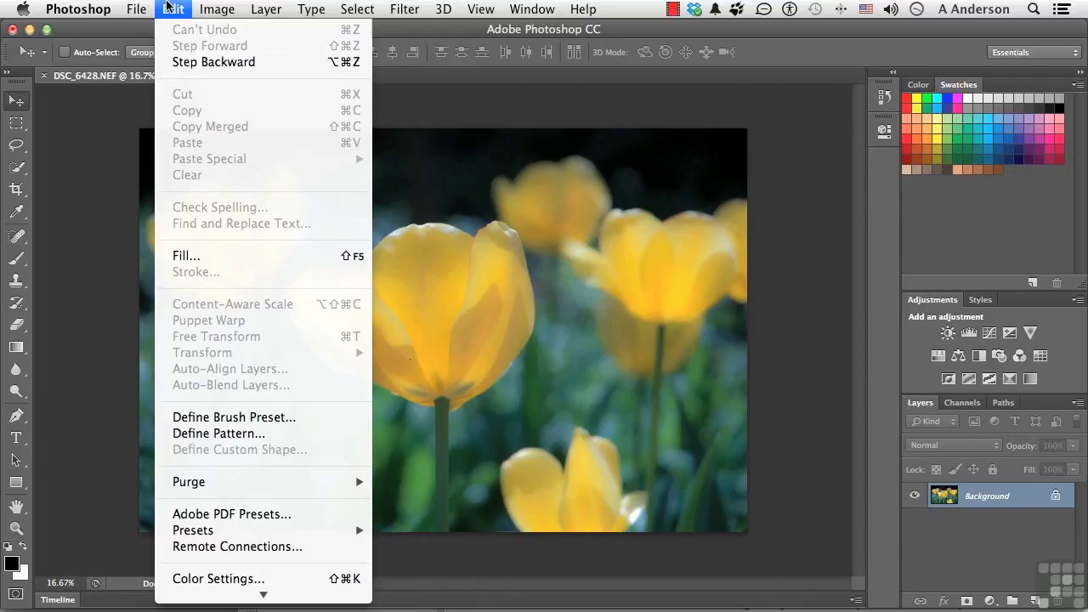
pyautogui.scroll(-4, 225, 476)
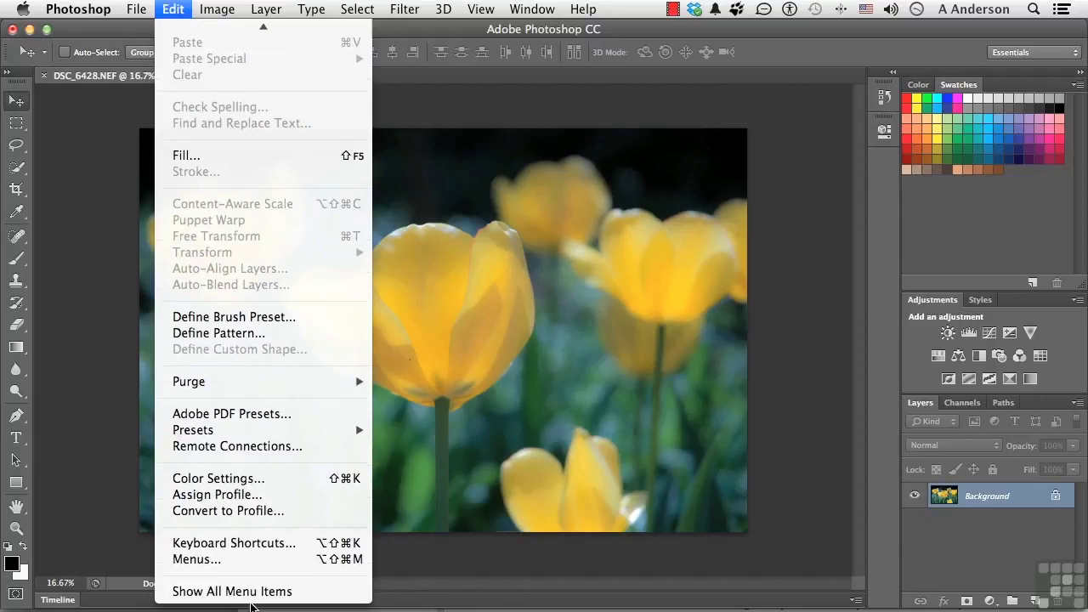
pyautogui.click(211, 563)
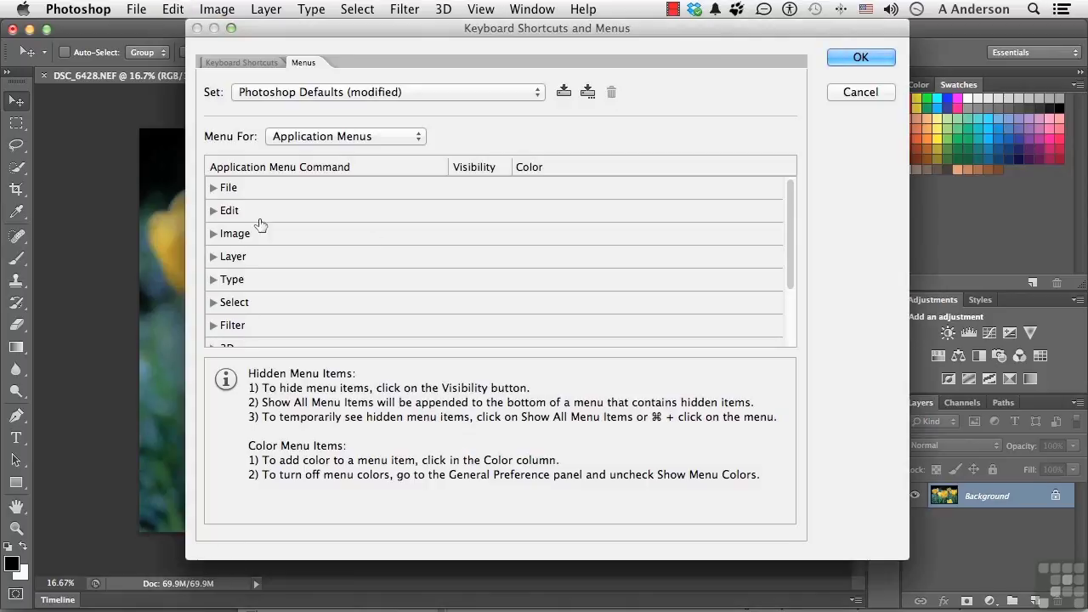
pyautogui.click(214, 211)
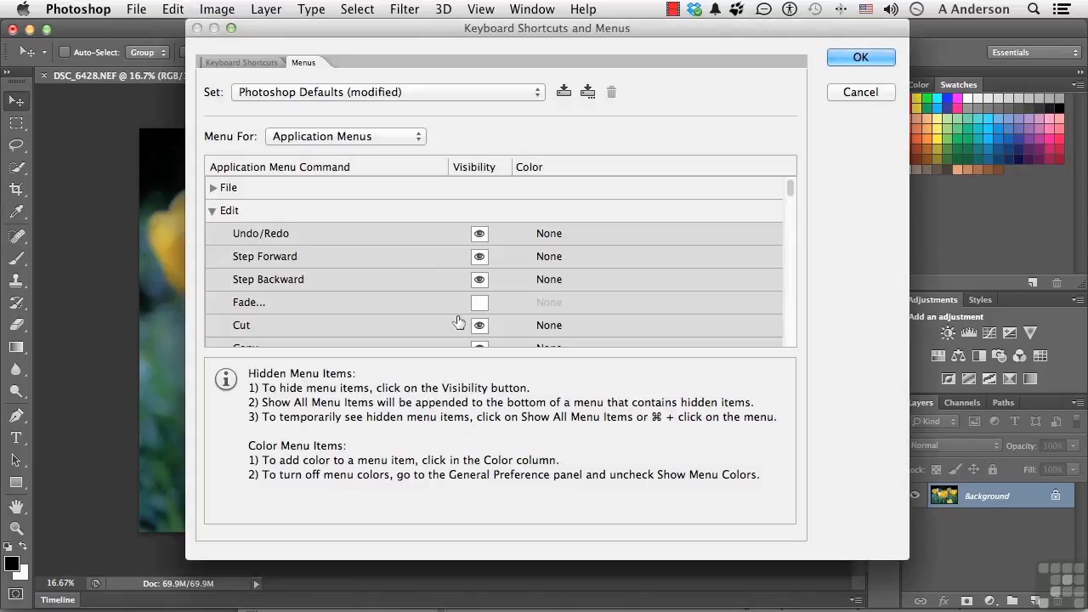
pyautogui.click(479, 304)
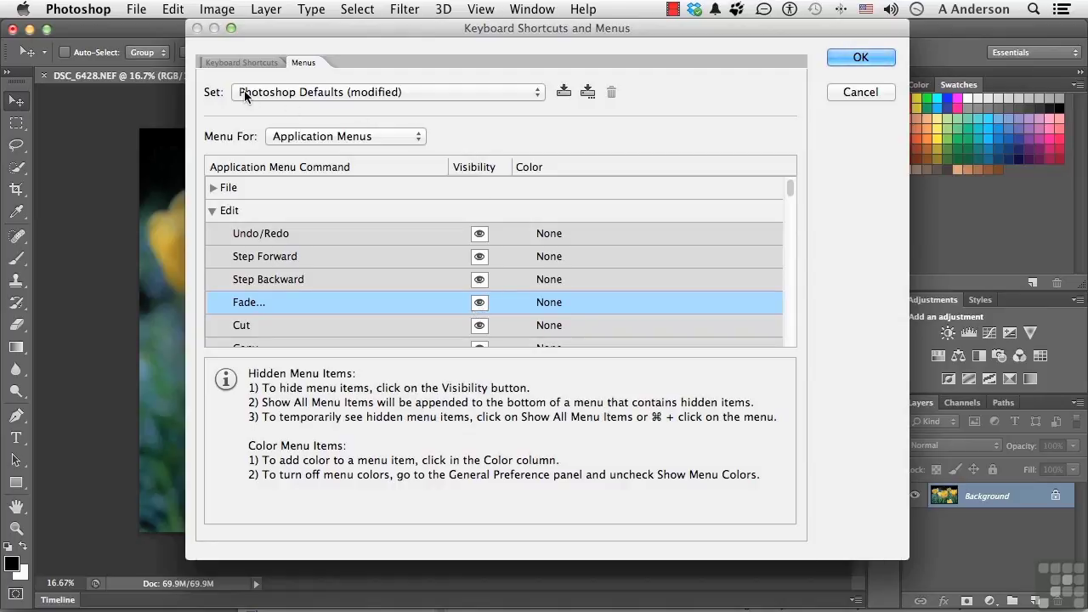
# Start saving a new menu set and cancel it, switch to the Photoshop Defaults set without saving changes, and apply.
pyautogui.click(588, 92)
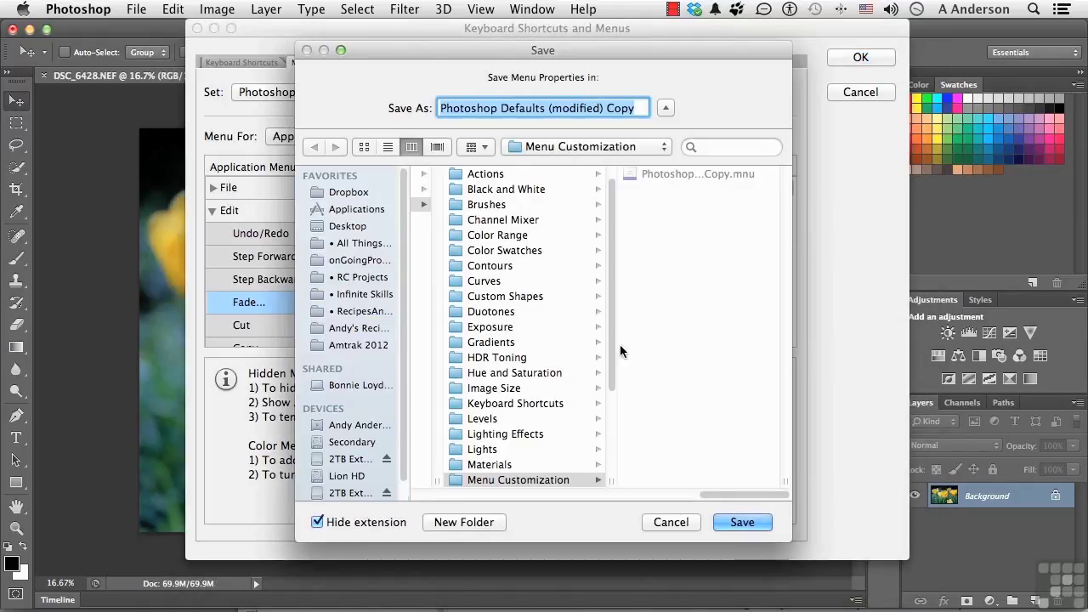
pyautogui.click(667, 521)
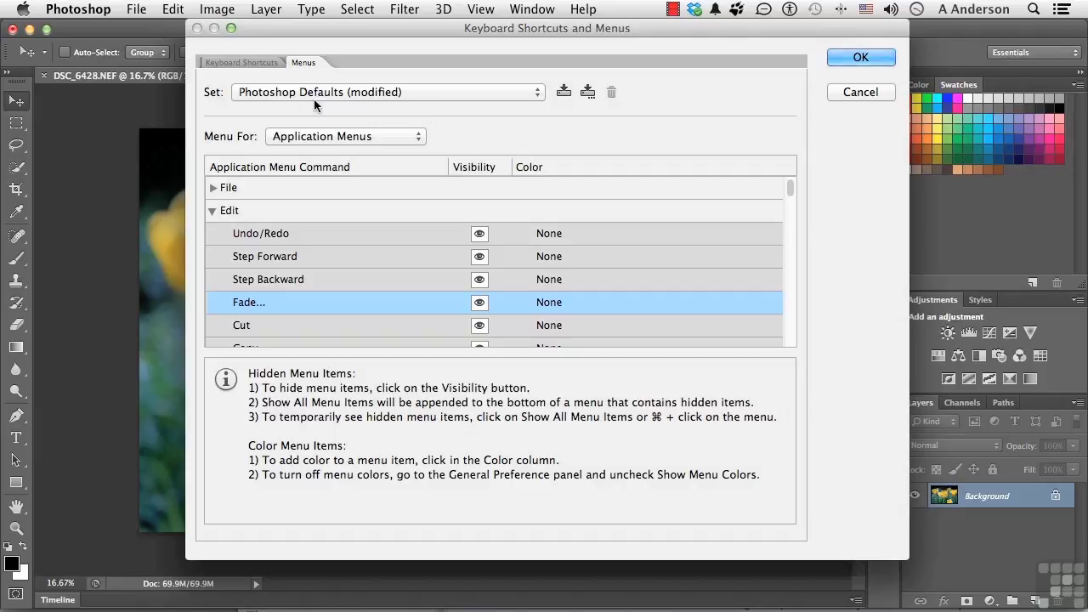
pyautogui.click(272, 93)
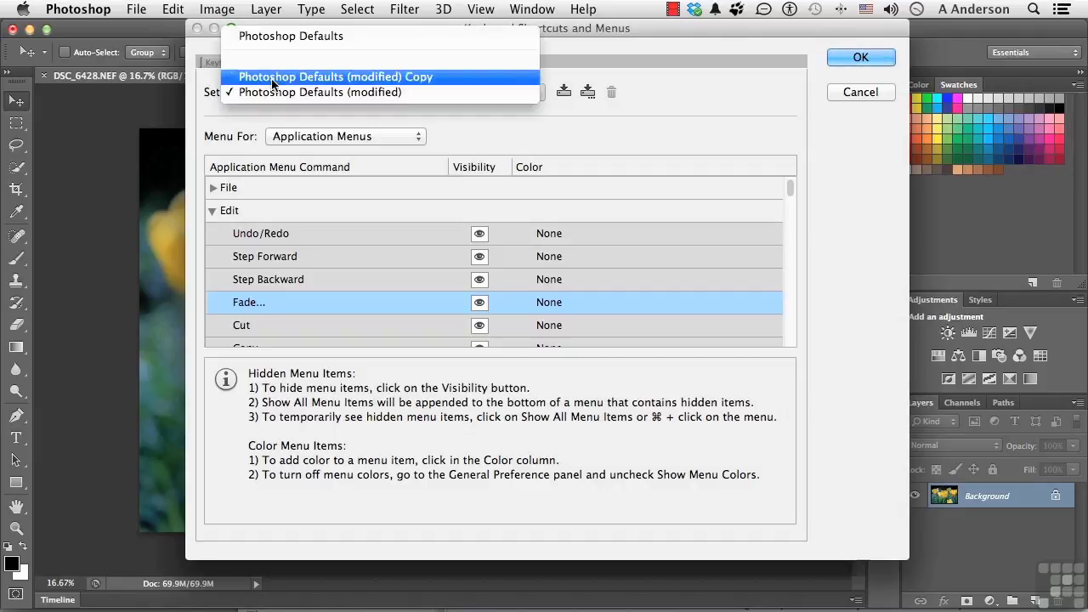
pyautogui.click(288, 37)
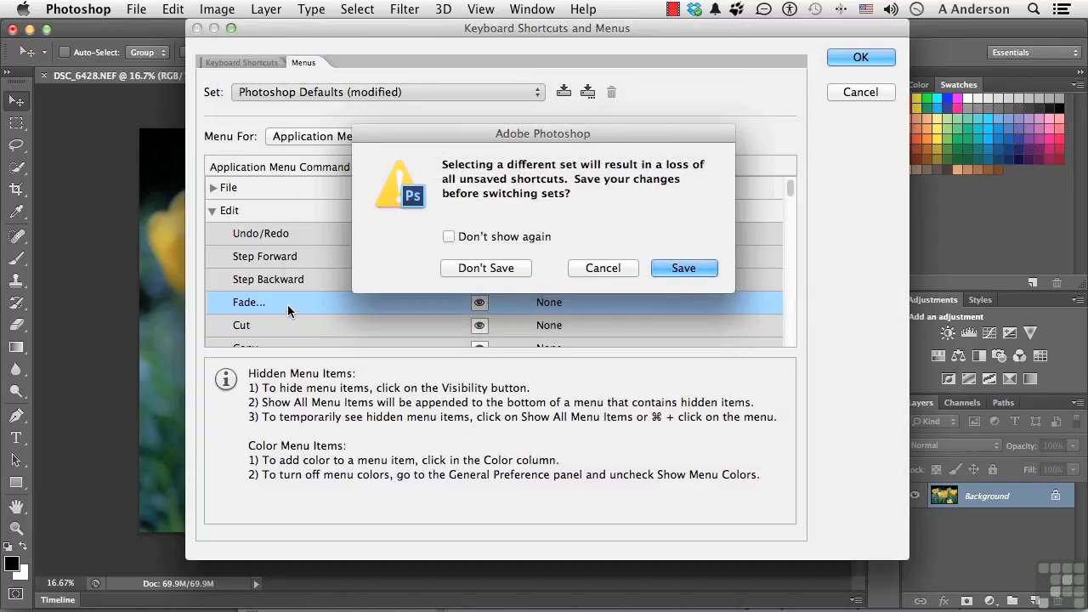
pyautogui.click(507, 268)
pyautogui.click(864, 57)
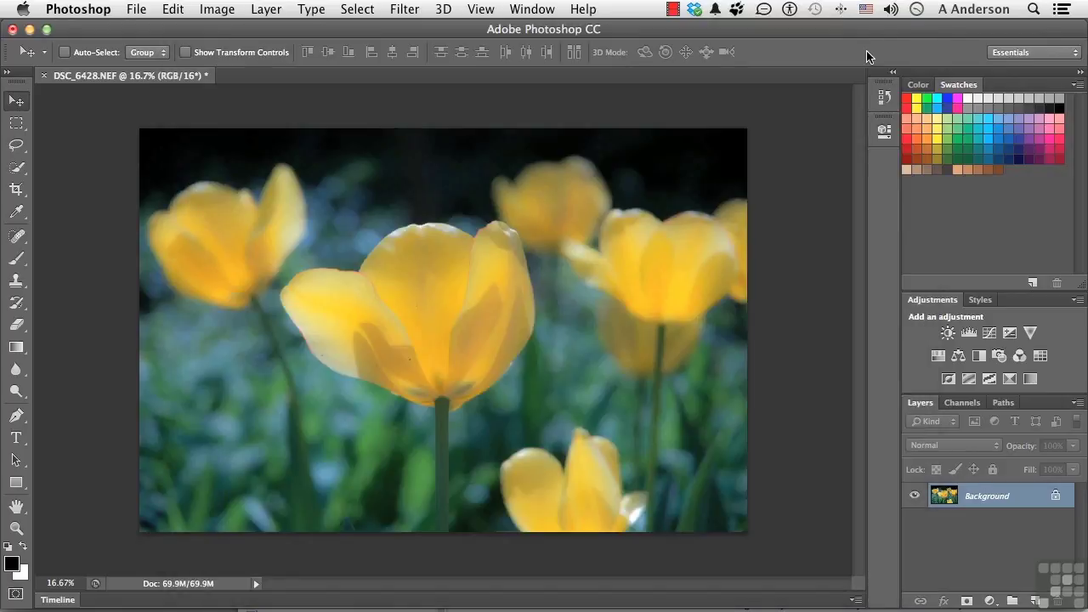